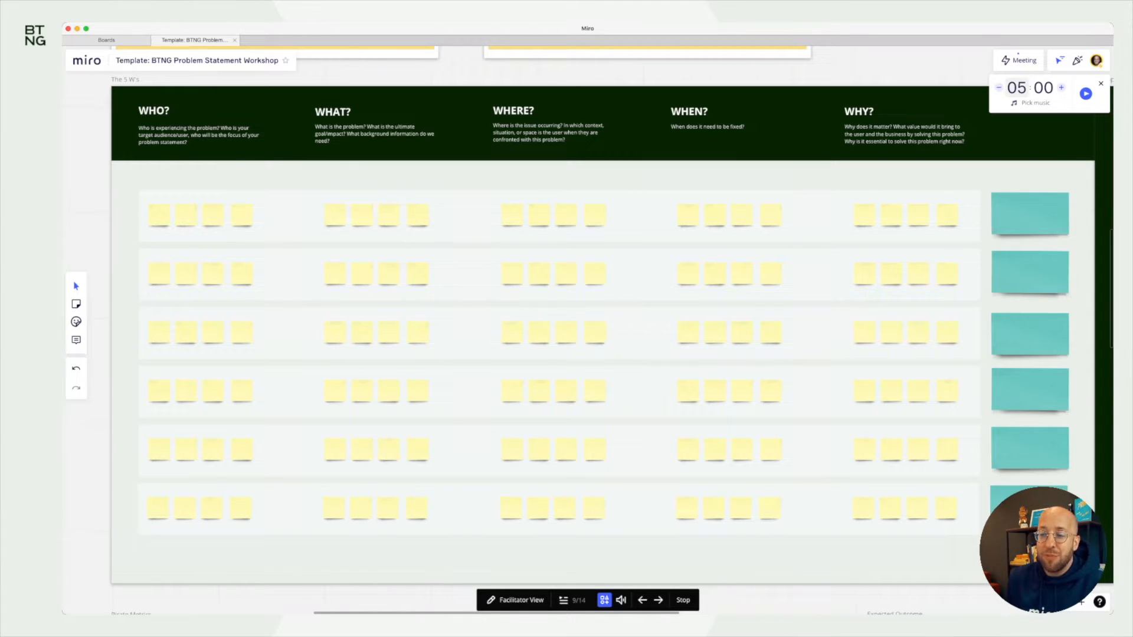
Set the timer to 01:00 with the Chill beats music and start it
{"action": "left_click", "coordinate": [1031, 103]}
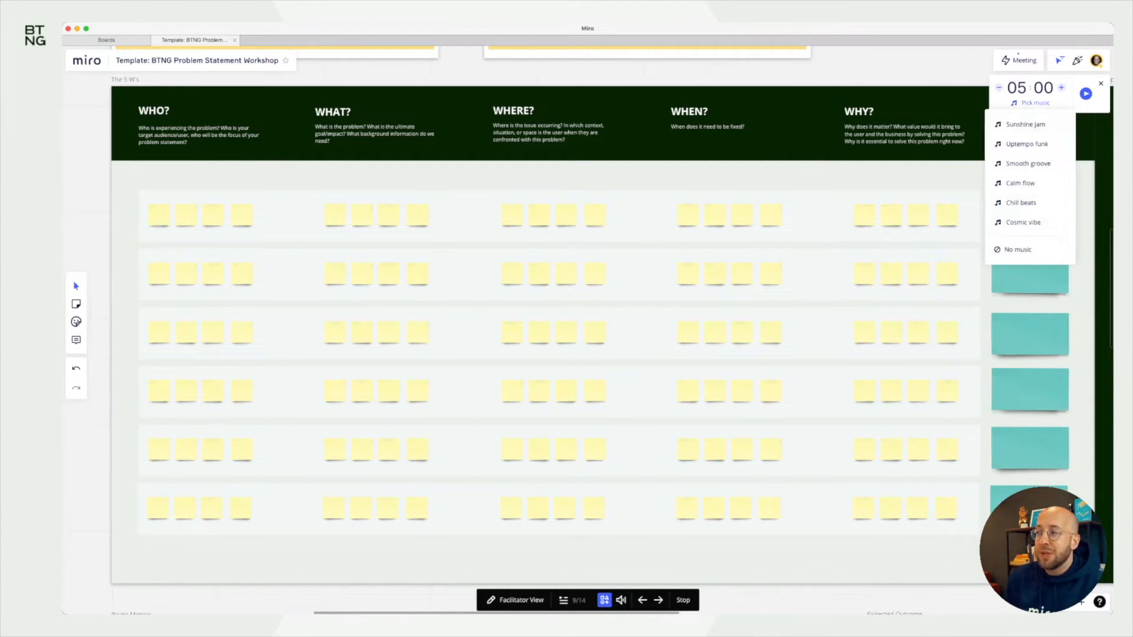
{"action": "left_click", "coordinate": [1022, 203]}
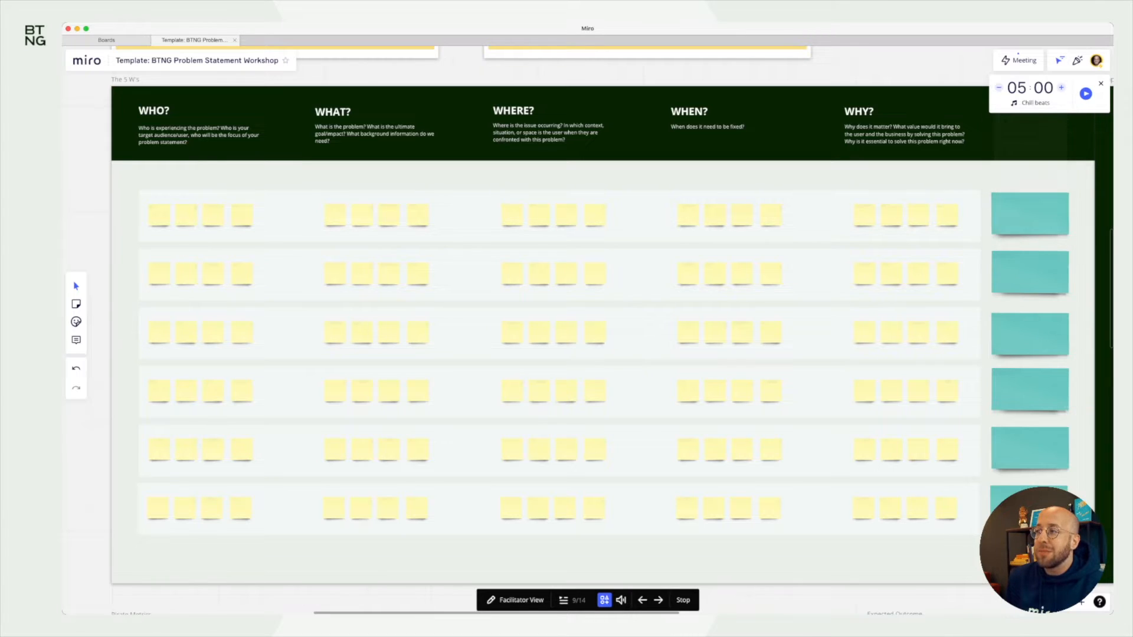
{"action": "left_click", "coordinate": [999, 87]}
{"action": "left_click", "coordinate": [998, 87]}
{"action": "left_click", "coordinate": [999, 87]}
{"action": "left_click", "coordinate": [999, 87]}
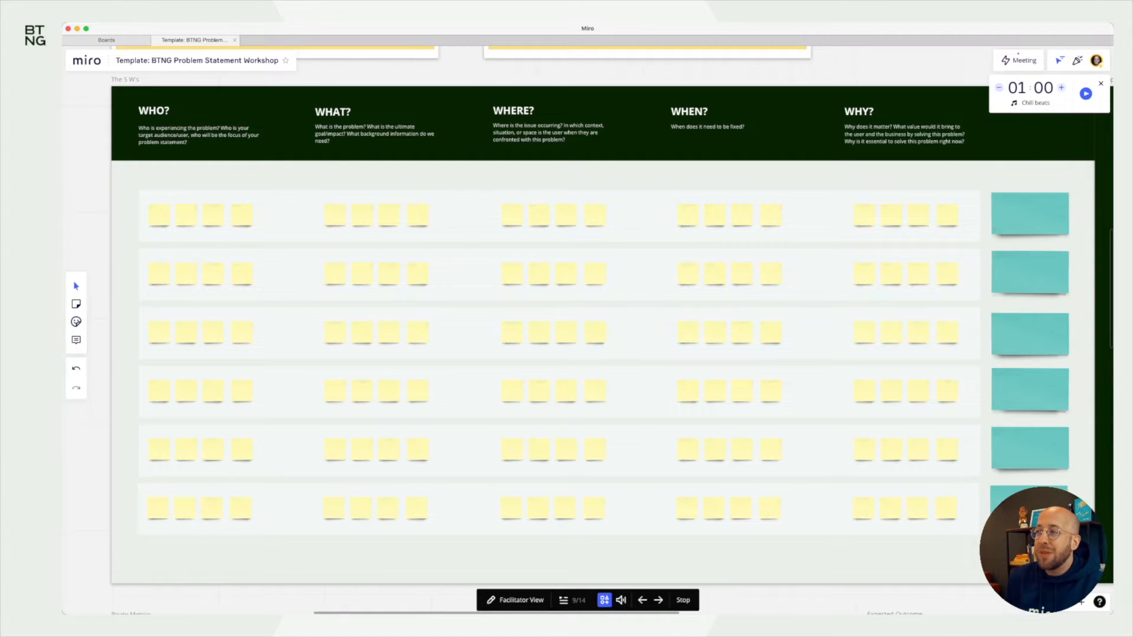
{"action": "left_click", "coordinate": [1086, 93]}
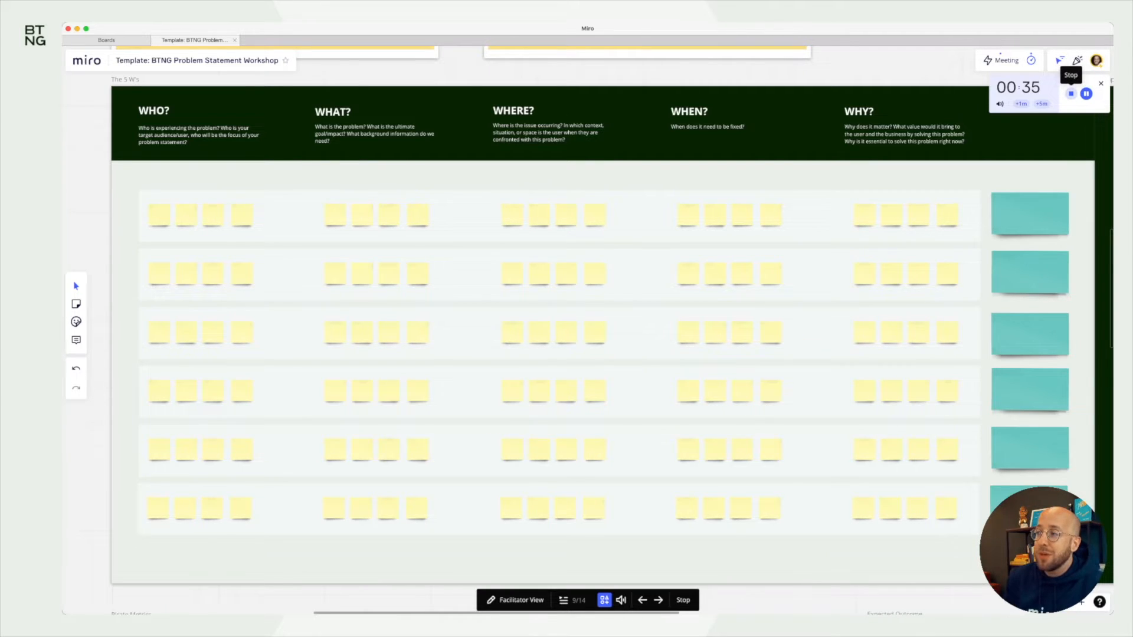
Stop the running timer, and advance the presentation to the Example frame and back to The 5 W's
{"action": "left_click", "coordinate": [1071, 94]}
{"action": "left_click", "coordinate": [1024, 91]}
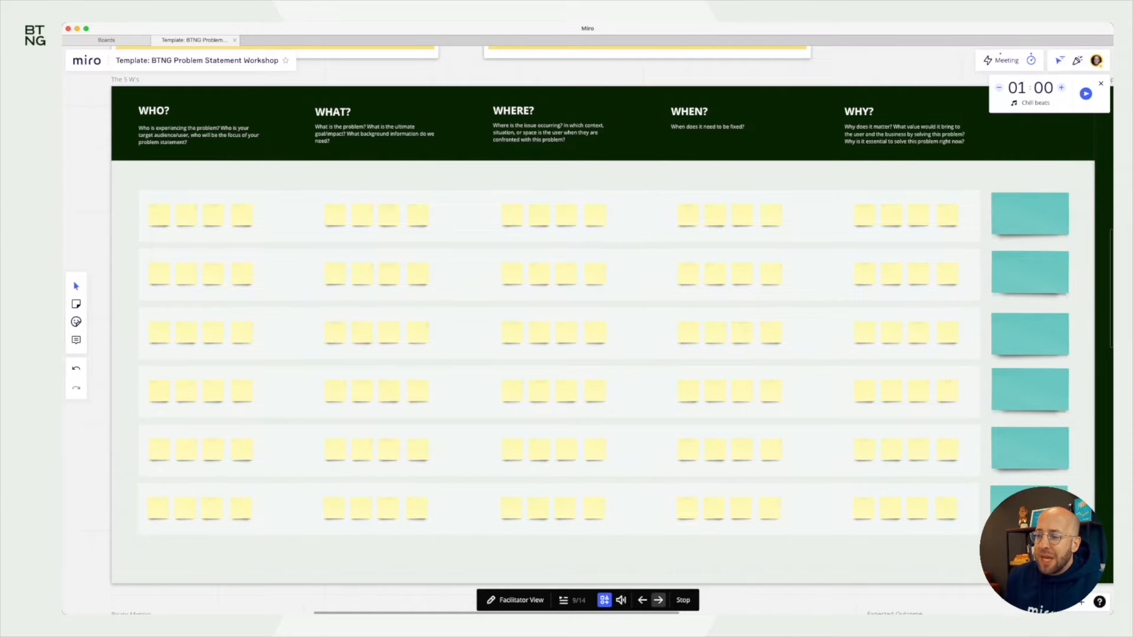
{"action": "left_click", "coordinate": [658, 601]}
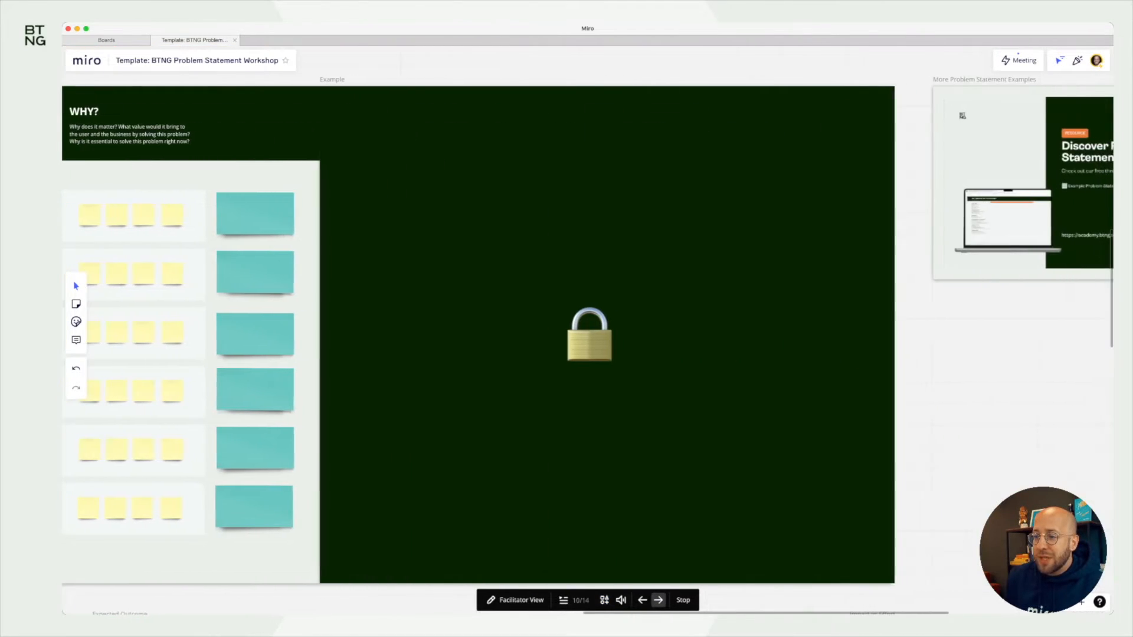
{"action": "left_click", "coordinate": [643, 601]}
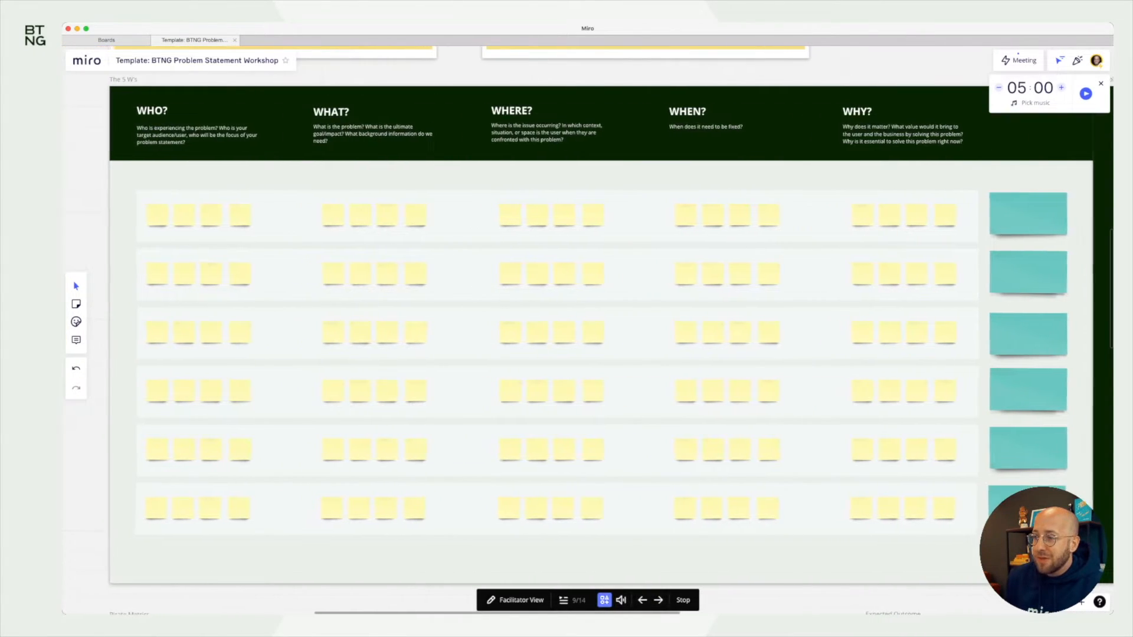
Set up a new voting session with the voting area fitted around the five columns of yellow sticky notes, excluding the header
{"action": "left_click", "coordinate": [604, 600]}
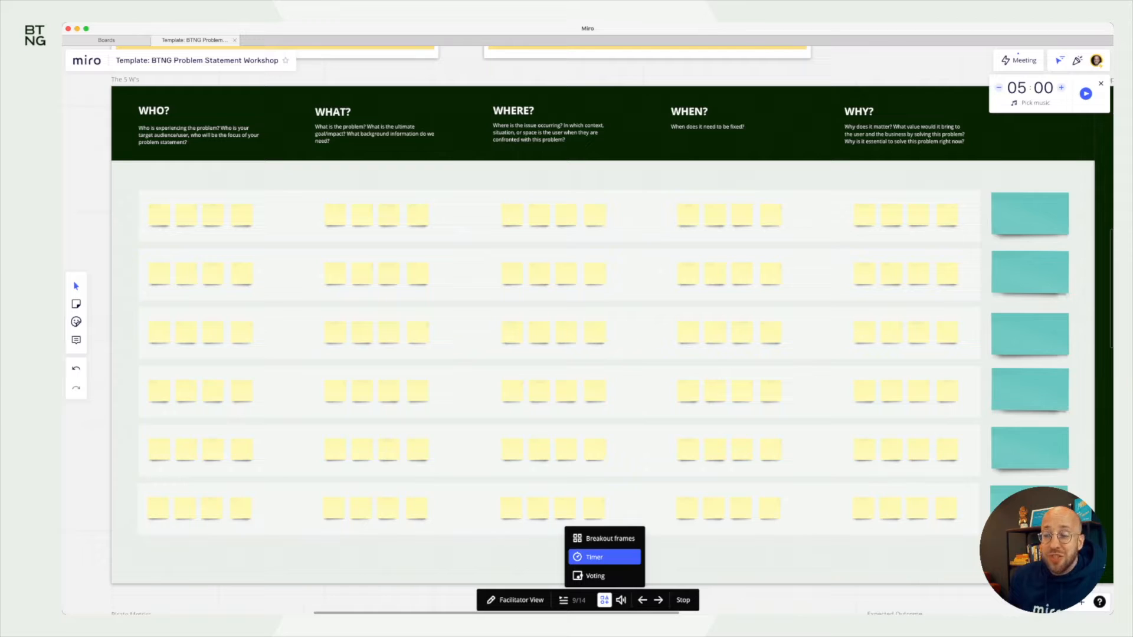
{"action": "left_click", "coordinate": [596, 576]}
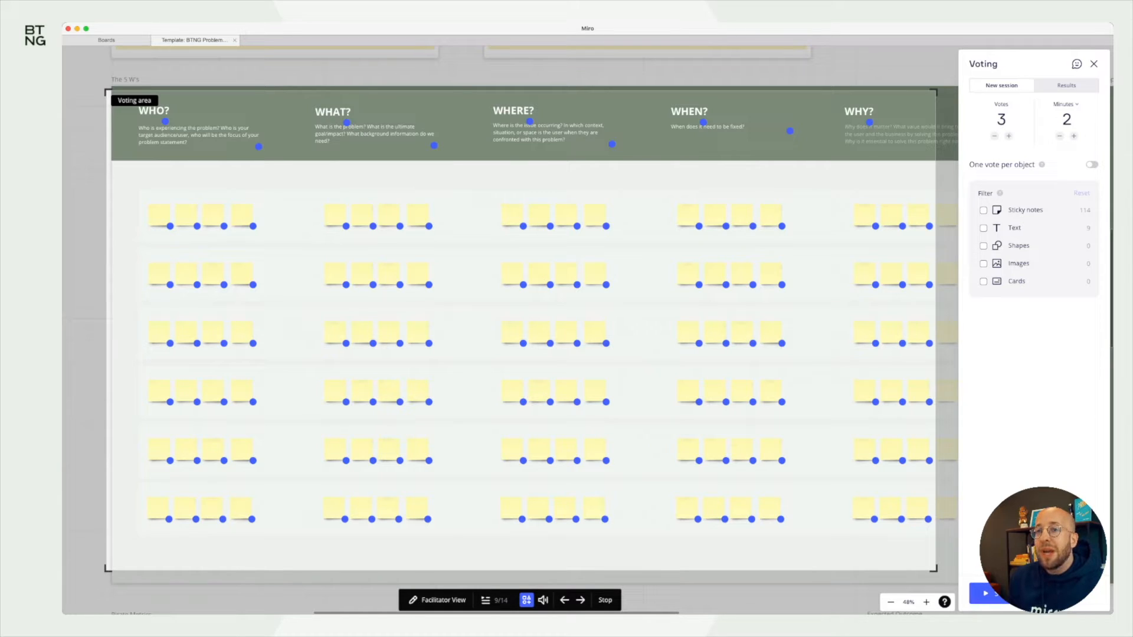
{"action": "left_click_drag", "start_coordinate": [107, 91], "coordinate": [131, 190]}
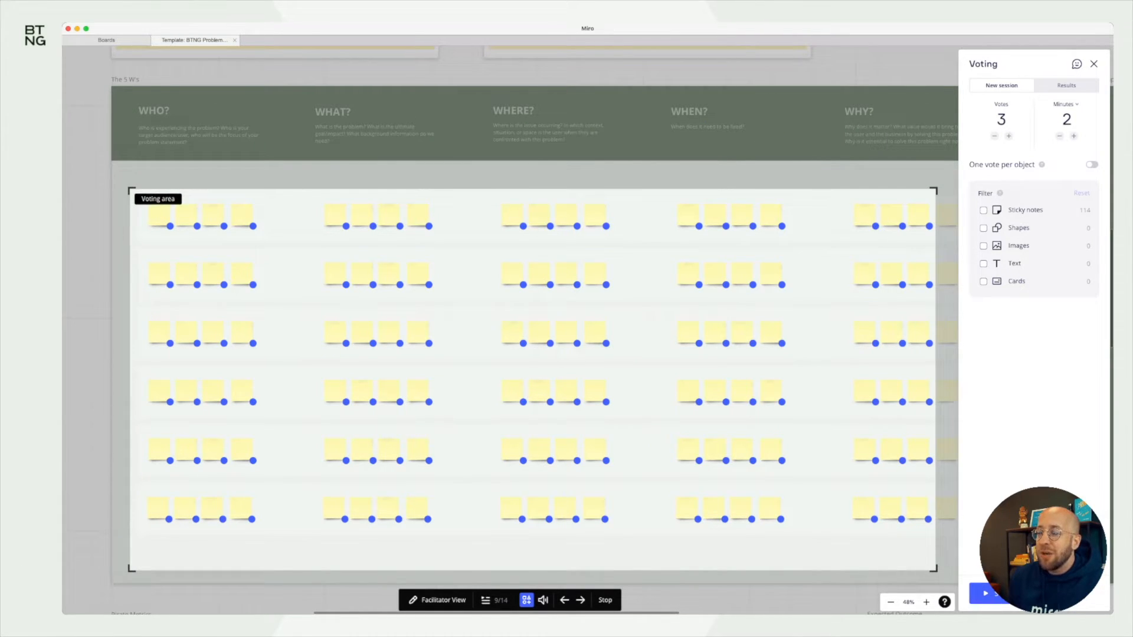
{"action": "scroll", "coordinate": [673, 345], "scroll_direction": "down", "scroll_amount": 3}
{"action": "left_click_drag", "start_coordinate": [886, 522], "coordinate": [916, 510]}
{"action": "scroll", "coordinate": [673, 442], "scroll_direction": "up", "scroll_amount": 2}
{"action": "scroll", "coordinate": [673, 442], "scroll_direction": "down", "scroll_amount": 4}
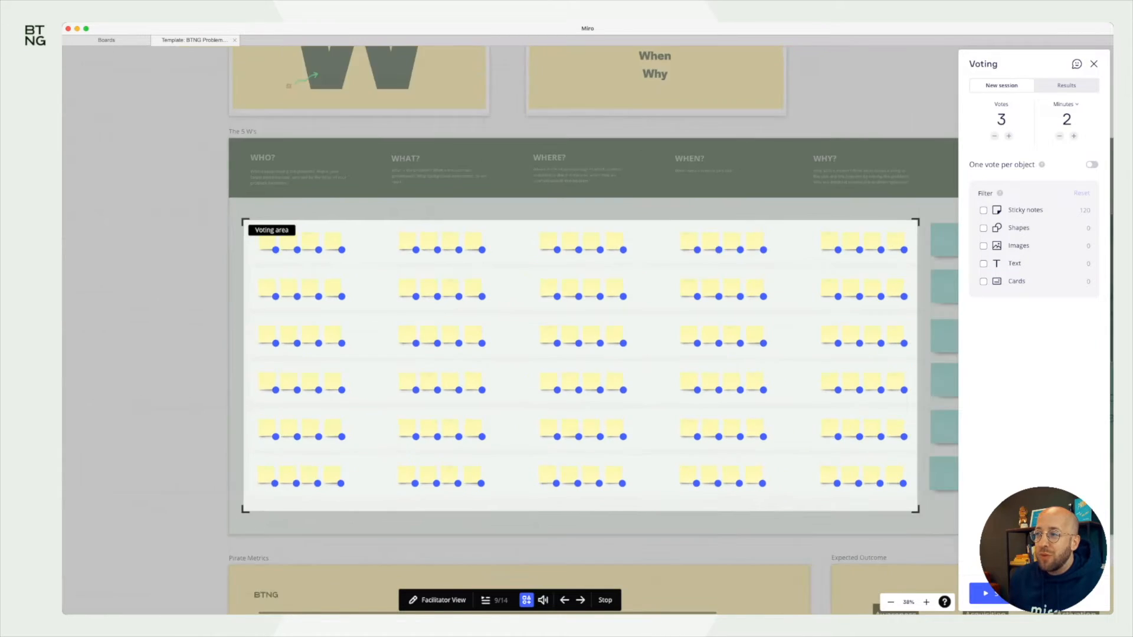
{"action": "scroll", "coordinate": [673, 441], "scroll_direction": "up", "scroll_amount": 4}
{"action": "scroll", "coordinate": [690, 457], "scroll_direction": "up", "scroll_amount": 1}
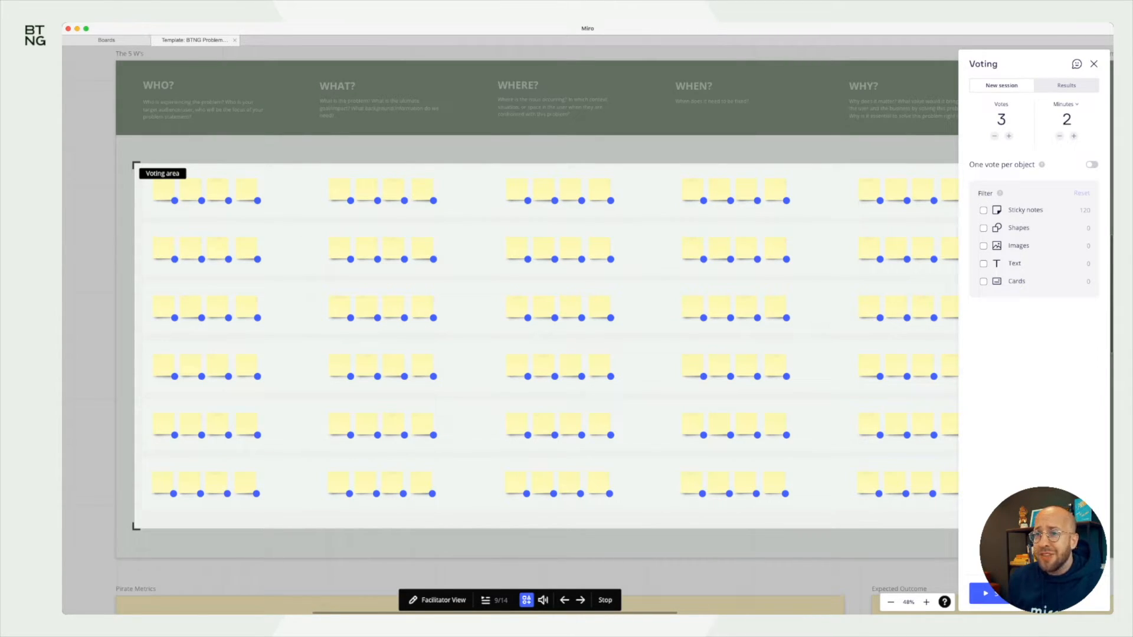
Extend the voting area up over the header row and filter the votable objects to sticky notes only
{"action": "left_click_drag", "start_coordinate": [136, 166], "coordinate": [122, 67]}
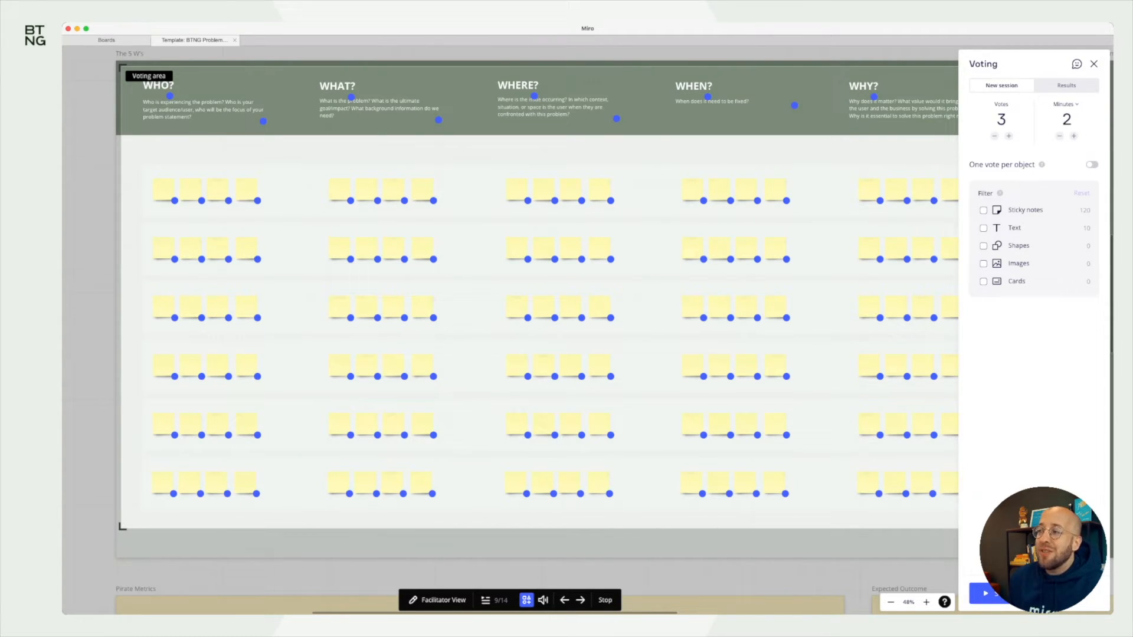
{"action": "left_click", "coordinate": [984, 210]}
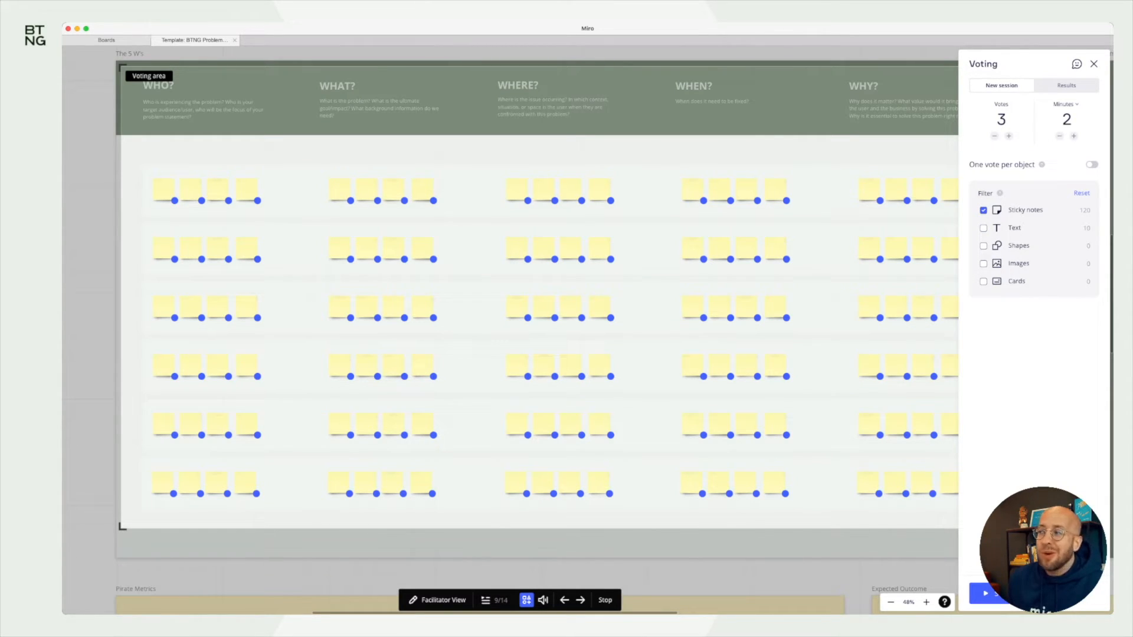
{"action": "left_click", "coordinate": [983, 210]}
{"action": "left_click", "coordinate": [983, 210]}
{"action": "left_click", "coordinate": [983, 210]}
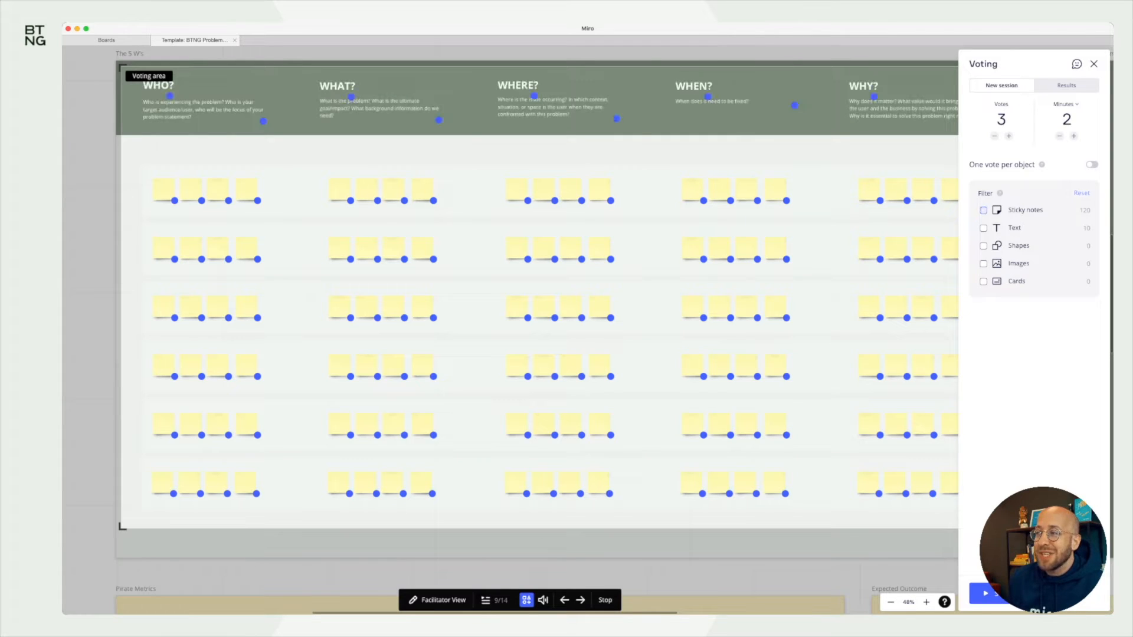
{"action": "left_click", "coordinate": [984, 211]}
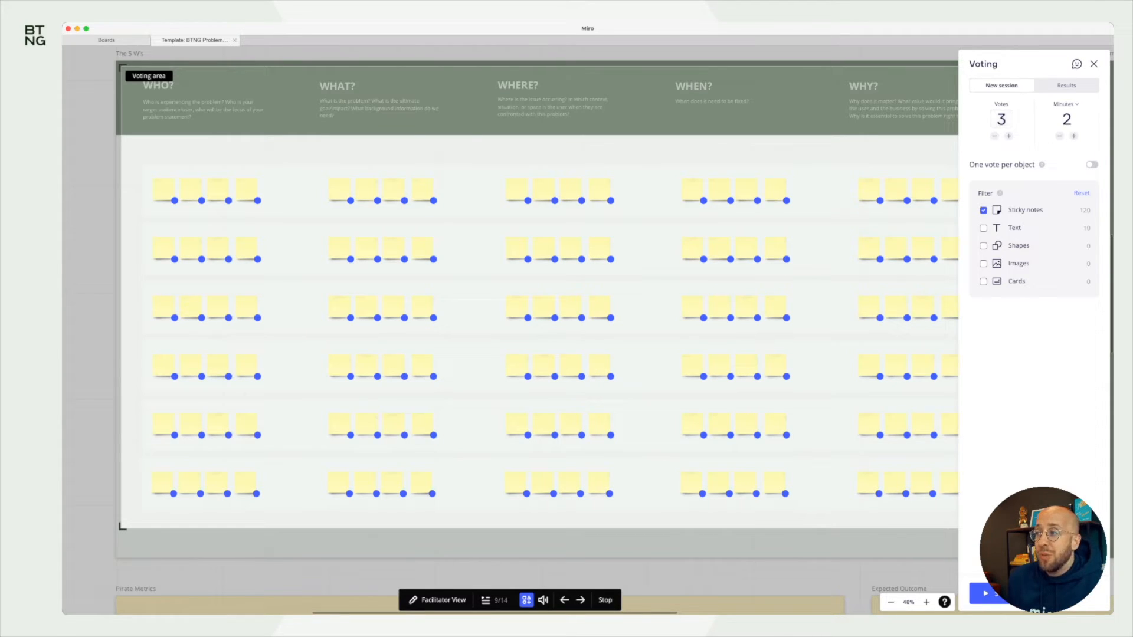
Raise the number of votes to 10 and start the 2-minute voting session
{"action": "left_click", "coordinate": [1009, 136]}
{"action": "left_click", "coordinate": [1009, 135]}
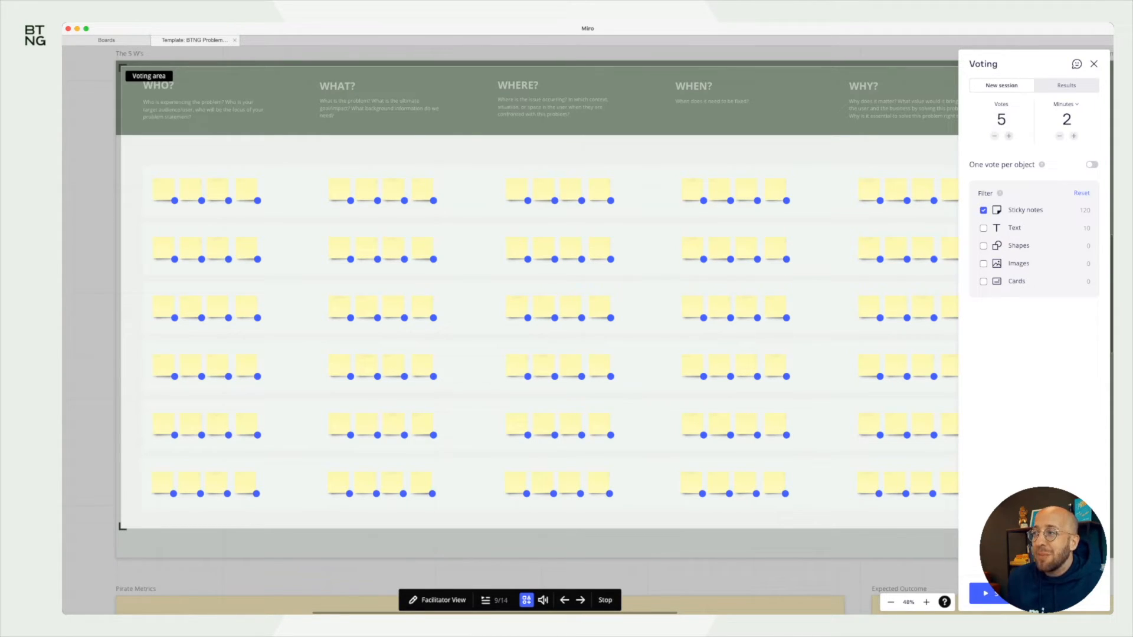
{"action": "left_click", "coordinate": [1009, 136]}
{"action": "left_click", "coordinate": [1008, 136]}
{"action": "left_click", "coordinate": [1009, 136]}
{"action": "left_click", "coordinate": [1009, 136]}
{"action": "left_click", "coordinate": [1008, 135]}
{"action": "left_click", "coordinate": [985, 594]}
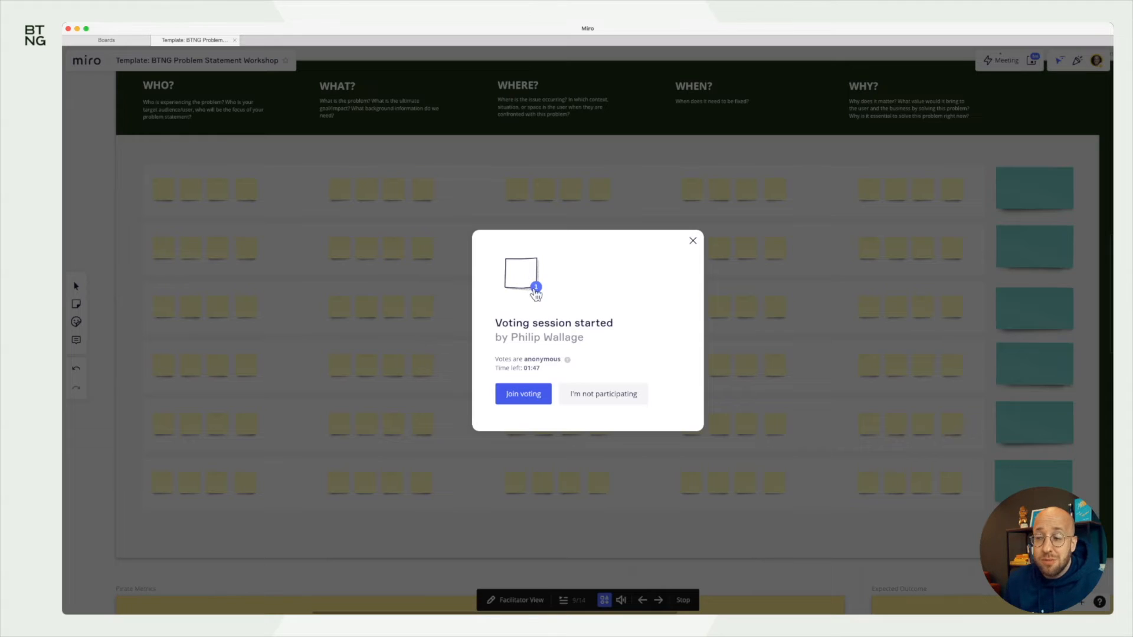
Join the voting and cast ten votes on notes in the first two rows, two votes in each W column
{"action": "left_click", "coordinate": [523, 395]}
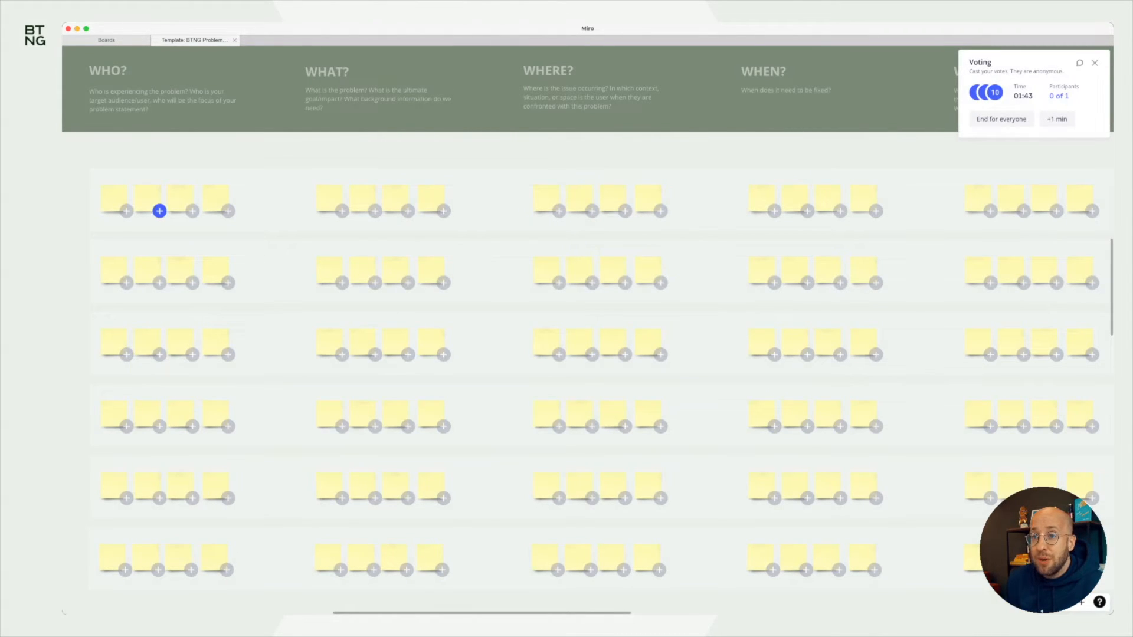
{"action": "left_click", "coordinate": [160, 211]}
{"action": "left_click", "coordinate": [192, 211]}
{"action": "left_click", "coordinate": [375, 282]}
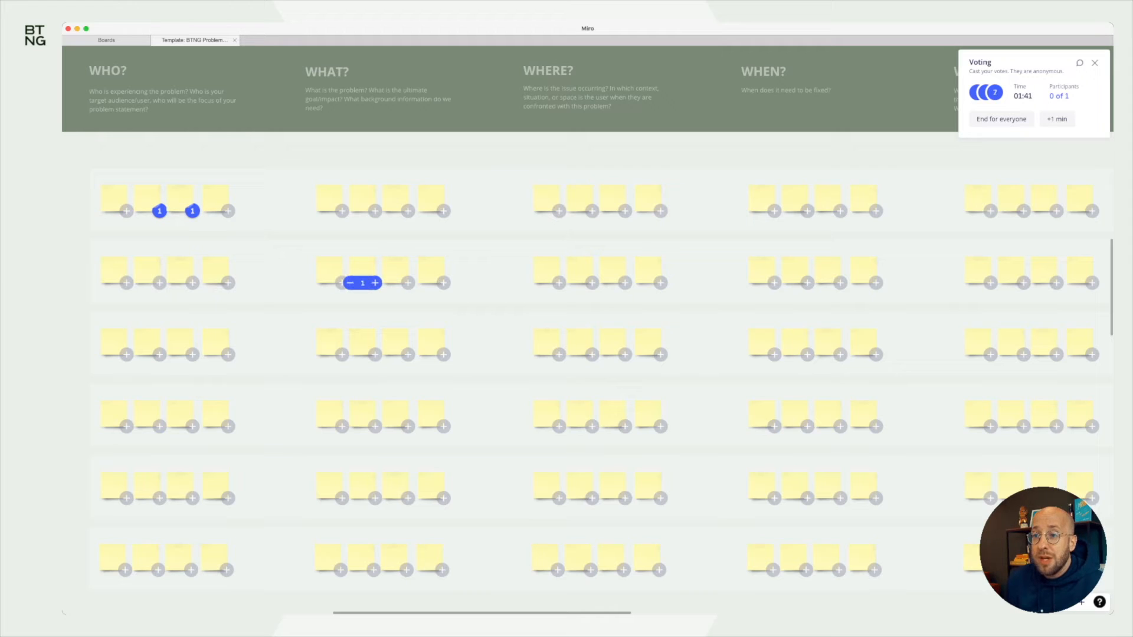
{"action": "left_click", "coordinate": [559, 211]}
{"action": "left_click", "coordinate": [559, 211]}
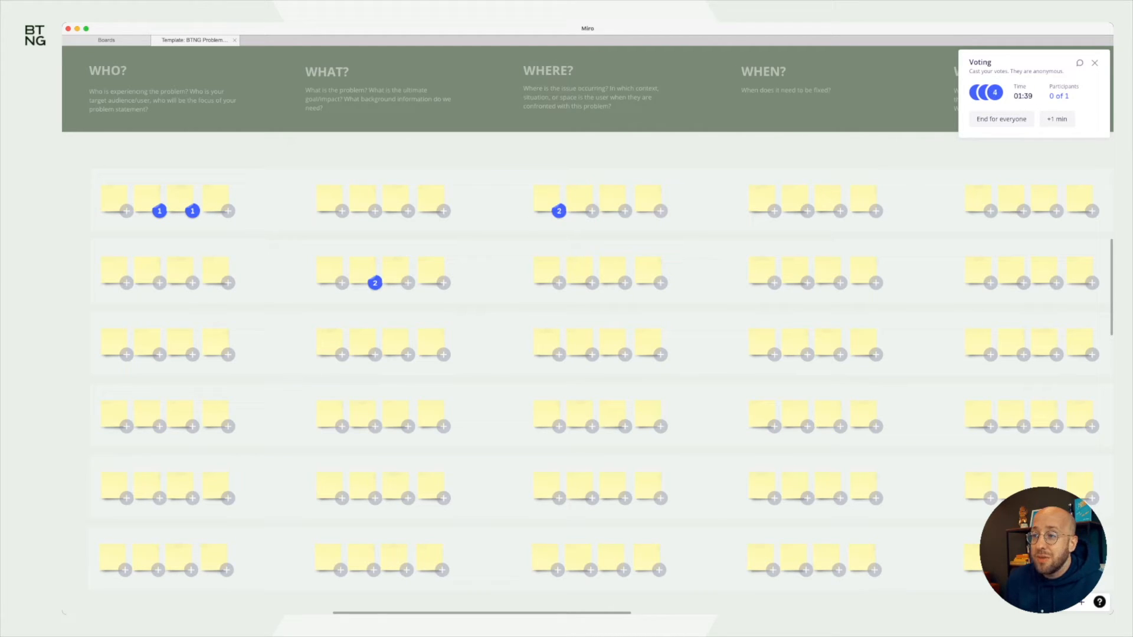
{"action": "left_click", "coordinate": [774, 211]}
{"action": "left_click", "coordinate": [807, 211]}
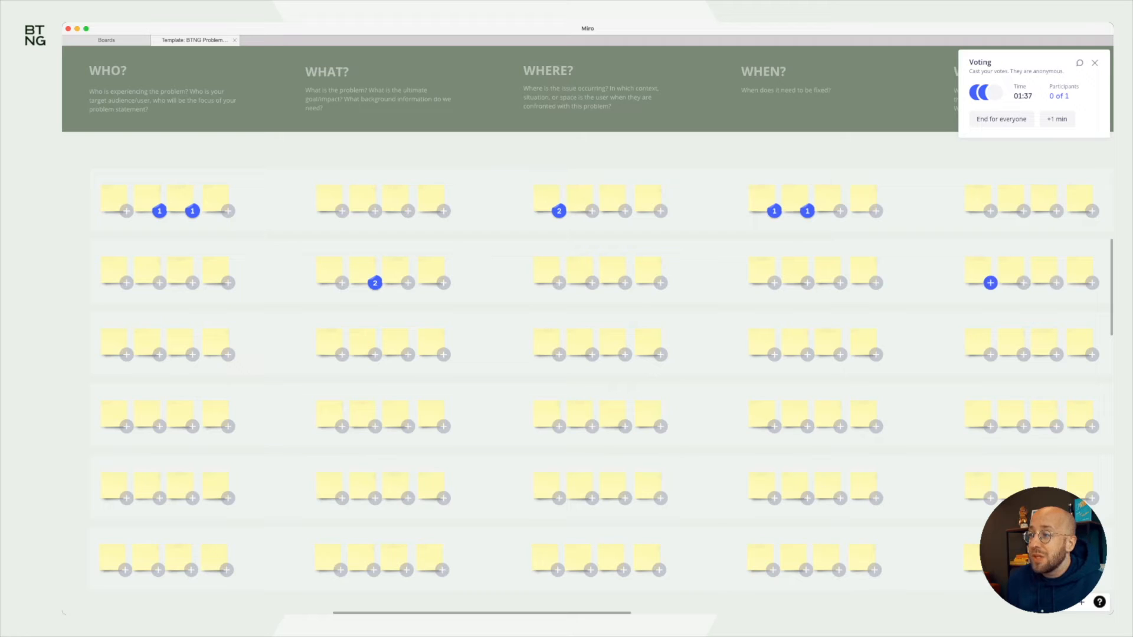
{"action": "left_click", "coordinate": [991, 283]}
{"action": "left_click", "coordinate": [991, 283]}
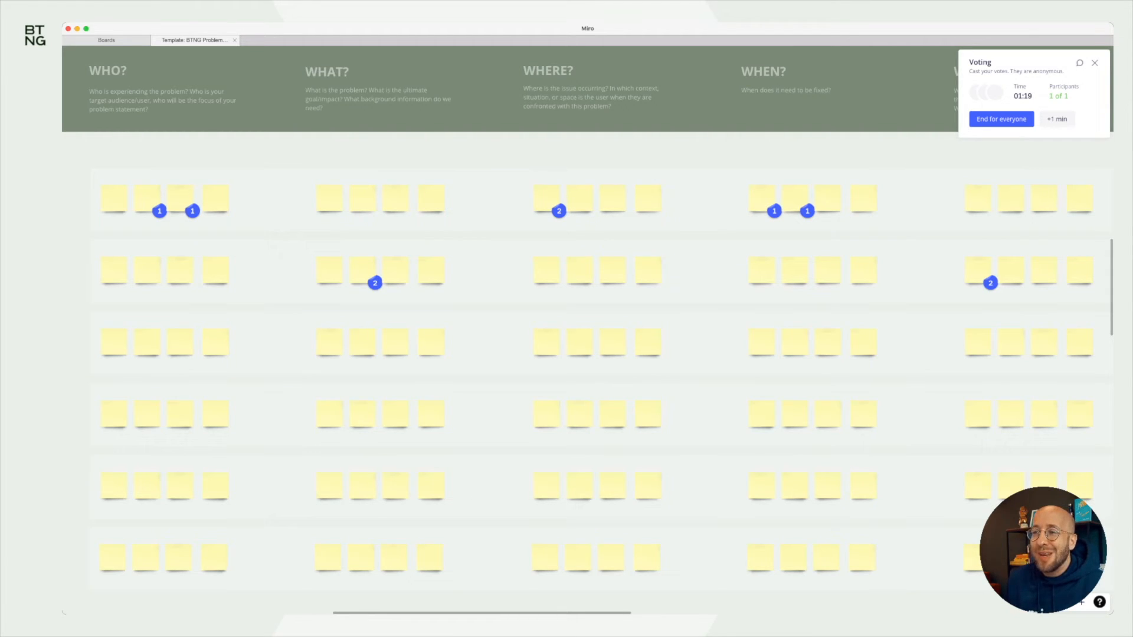
End the voting session for everyone and show all of its results
{"action": "left_click", "coordinate": [1001, 120]}
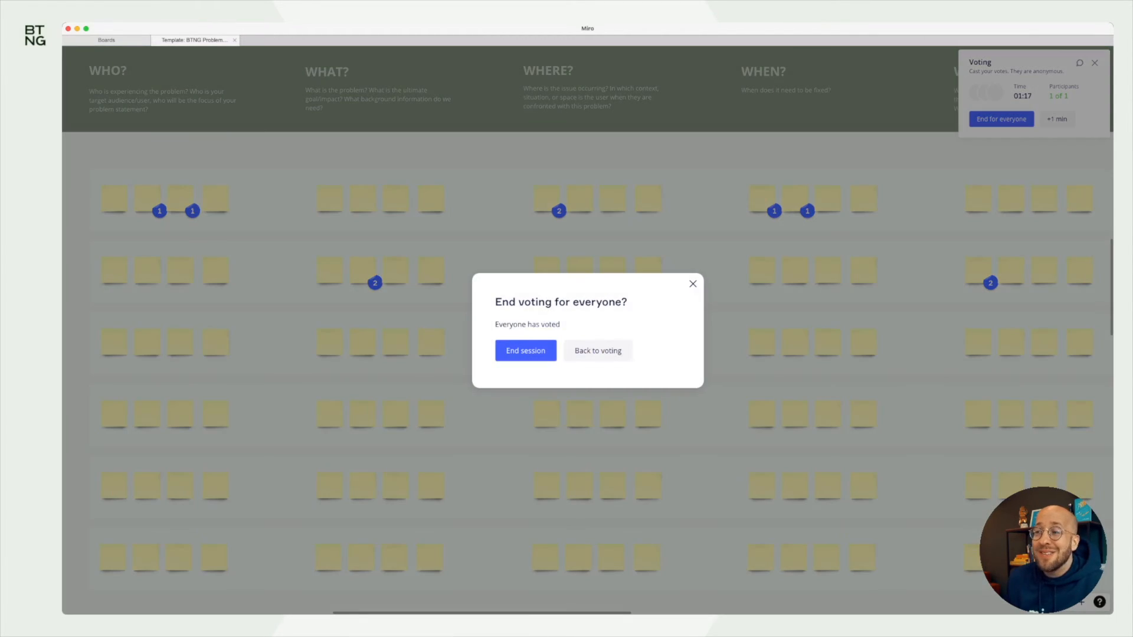
{"action": "left_click", "coordinate": [526, 352]}
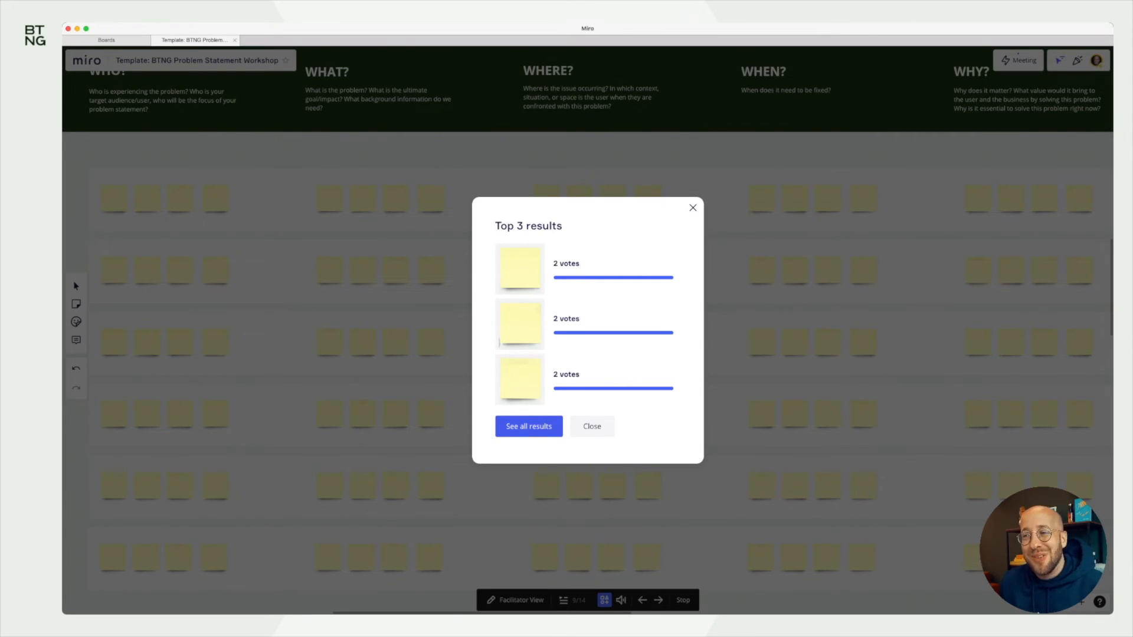
{"action": "left_click", "coordinate": [529, 426]}
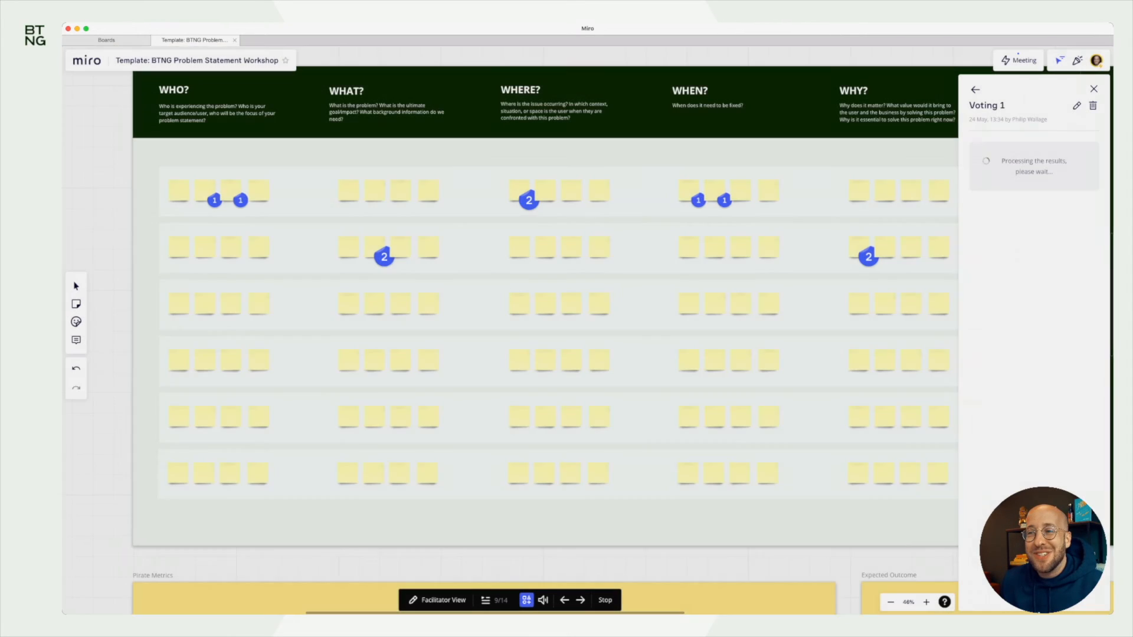